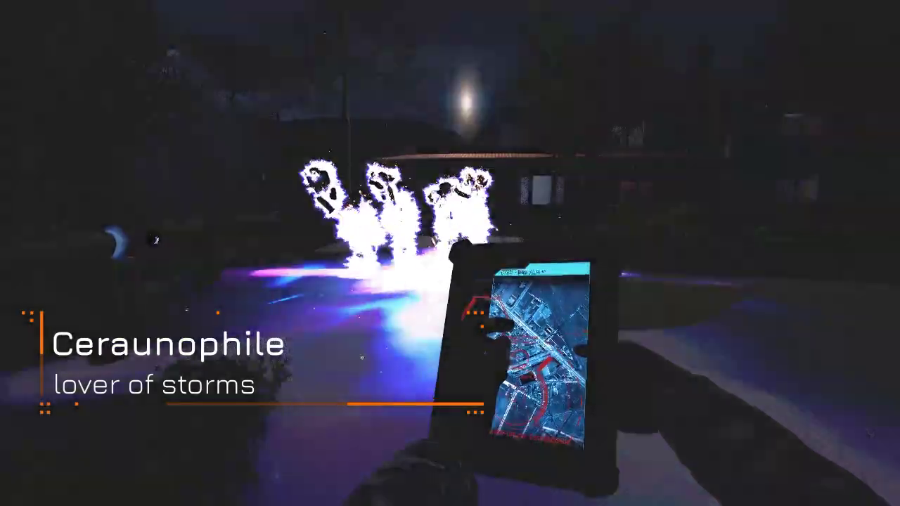
key("w")
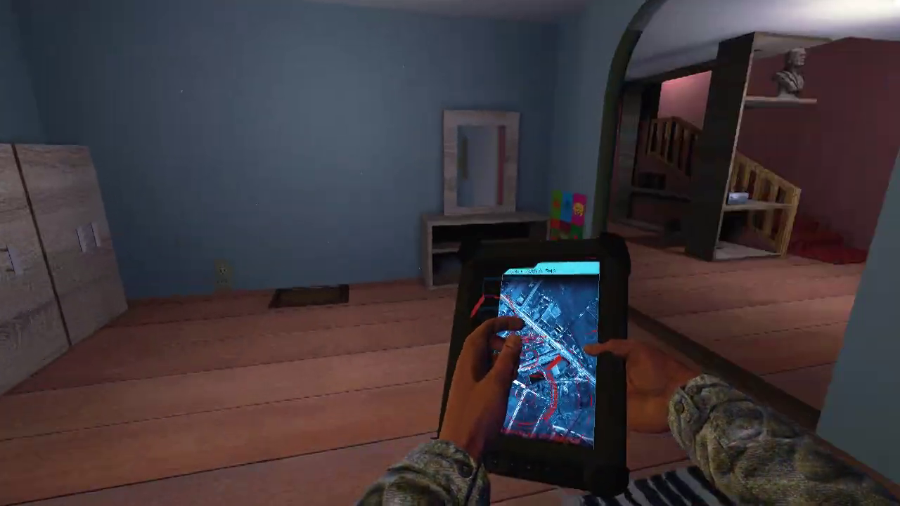
key("w")
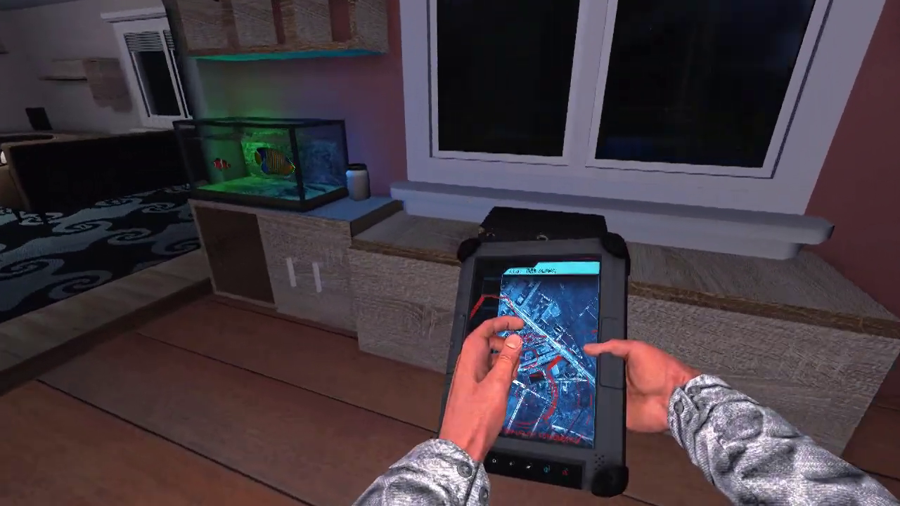
key("Tab")
key("w")
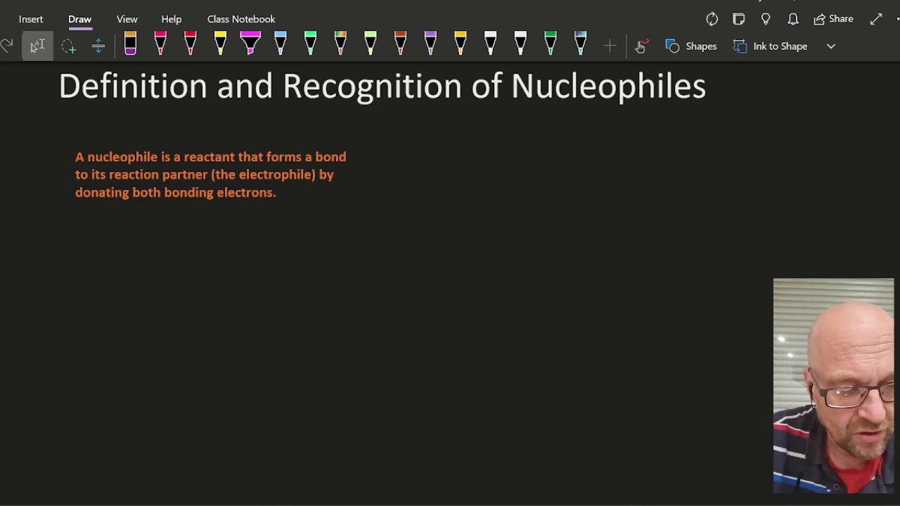
Underline "Nucleo" in the title and sketch a yellow atom below it, with a plus at its centre and an e on its circle.
scroll(459, 242, "up", 2)
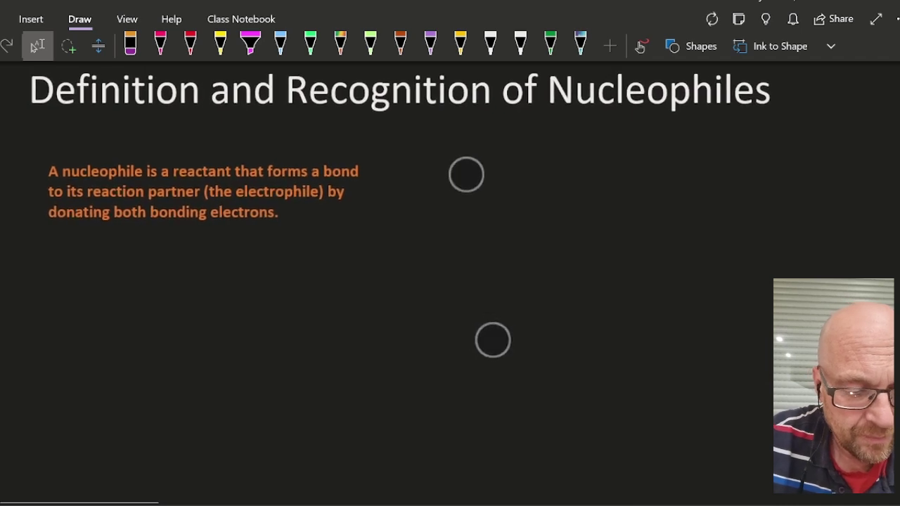
left_click(460, 44)
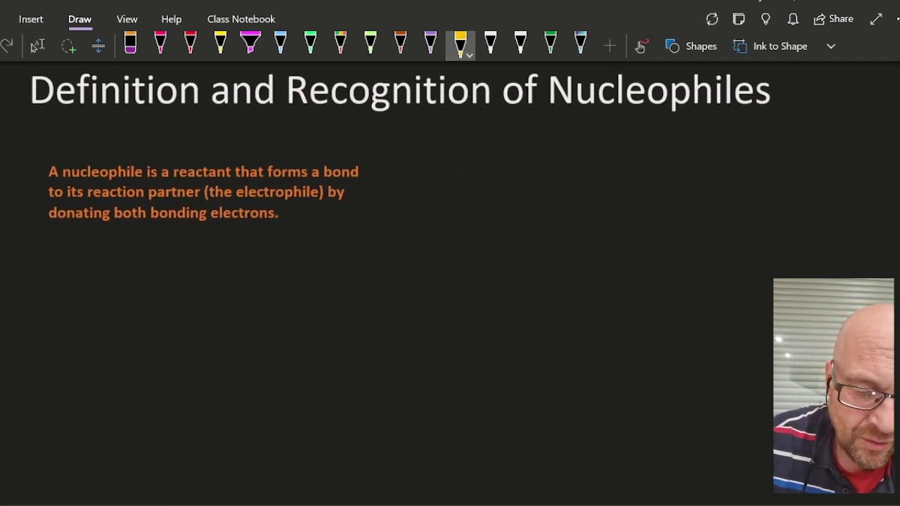
left_click_drag(546, 128, 676, 133)
mouse_move(627, 194)
left_mouse_down()
mouse_move(595, 271)
mouse_move(658, 175)
mouse_move(623, 204)
left_mouse_up()
left_click_drag(651, 249, 751, 232)
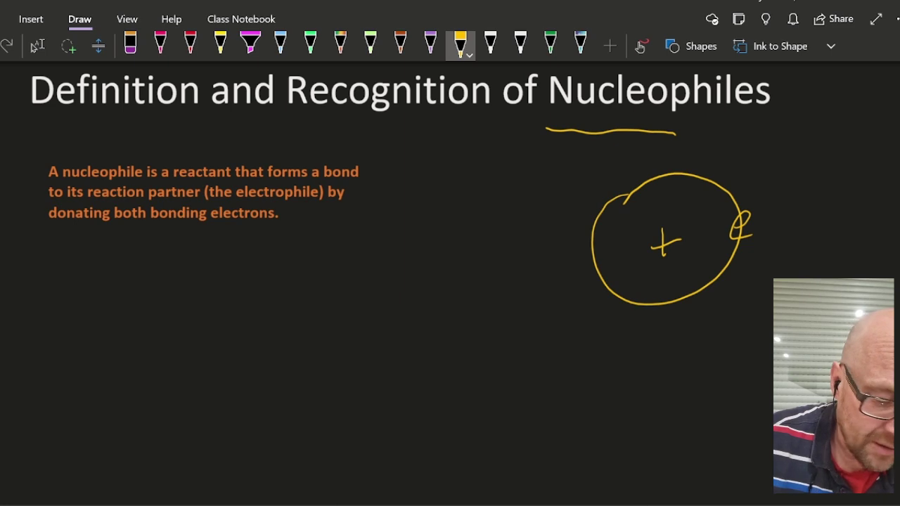
Erase the atom sketch, its plus sign, the e and the underline beneath the title.
left_click_drag(626, 200, 674, 243)
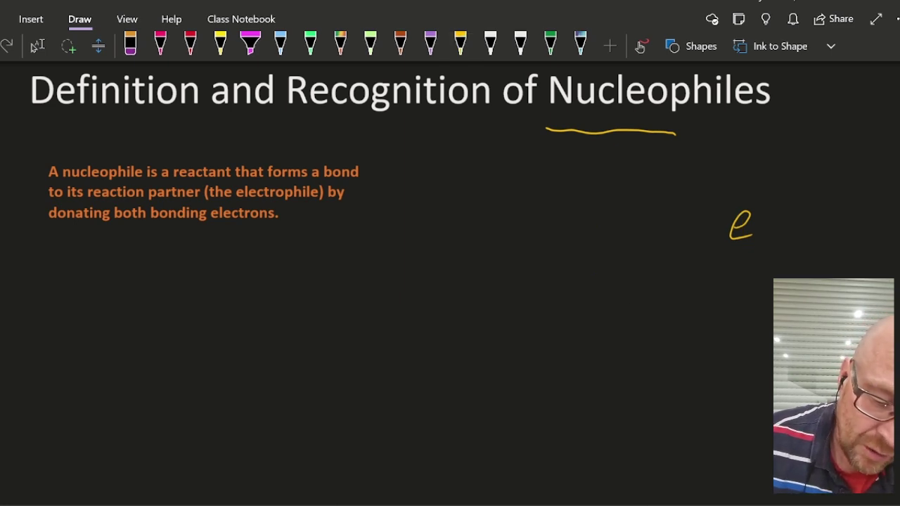
left_click(741, 225)
left_click(610, 131)
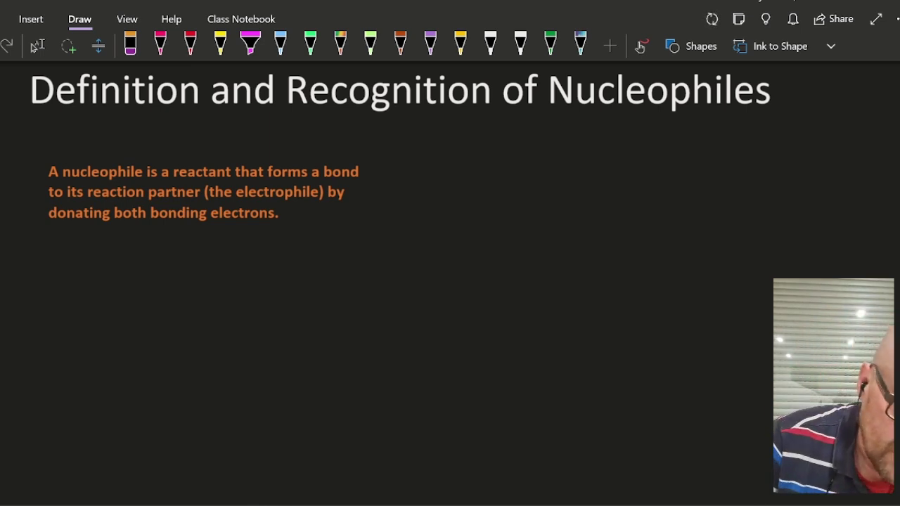
Handwrite "Lewis Base" in golden-yellow ink beneath the word Nucleophiles in the title.
left_click(461, 45)
mouse_move(563, 128)
left_mouse_down()
mouse_move(577, 164)
mouse_move(604, 164)
mouse_move(630, 144)
mouse_move(637, 163)
left_mouse_up()
left_click_drag(653, 142, 646, 156)
mouse_move(687, 131)
left_mouse_down()
mouse_move(691, 168)
mouse_move(724, 162)
left_mouse_up()
left_click_drag(735, 157, 747, 164)
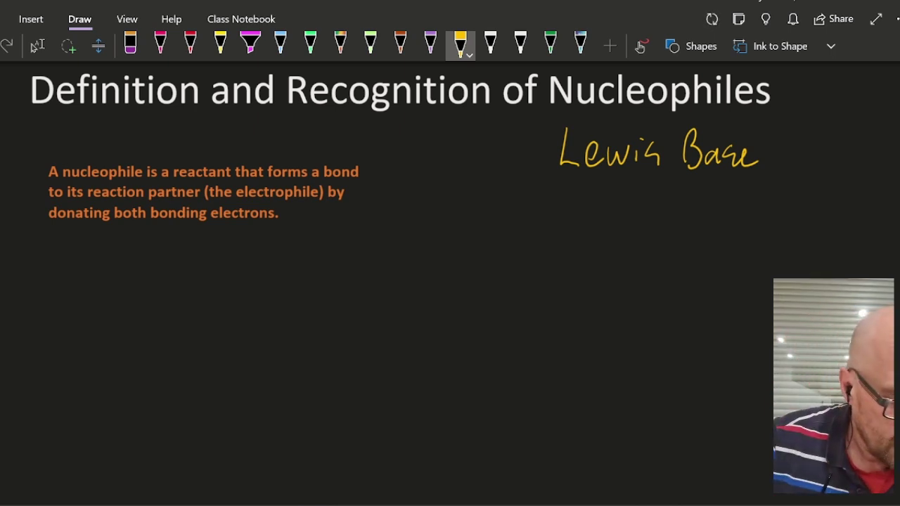
Handwrite a large "Nu" with an electron pair and a minus charge in thick bright yellow ink below the definition.
scroll(613, 307, "down", 2)
left_click(37, 45)
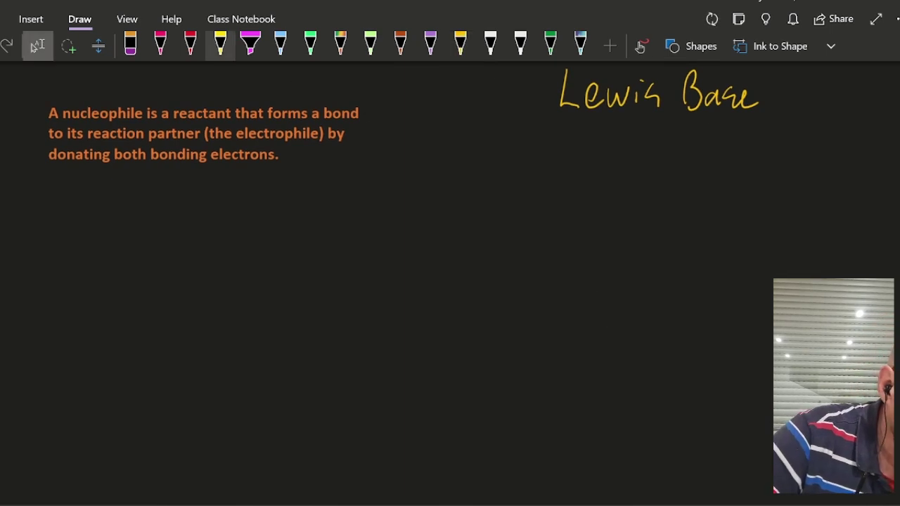
left_click(220, 45)
left_click(220, 46)
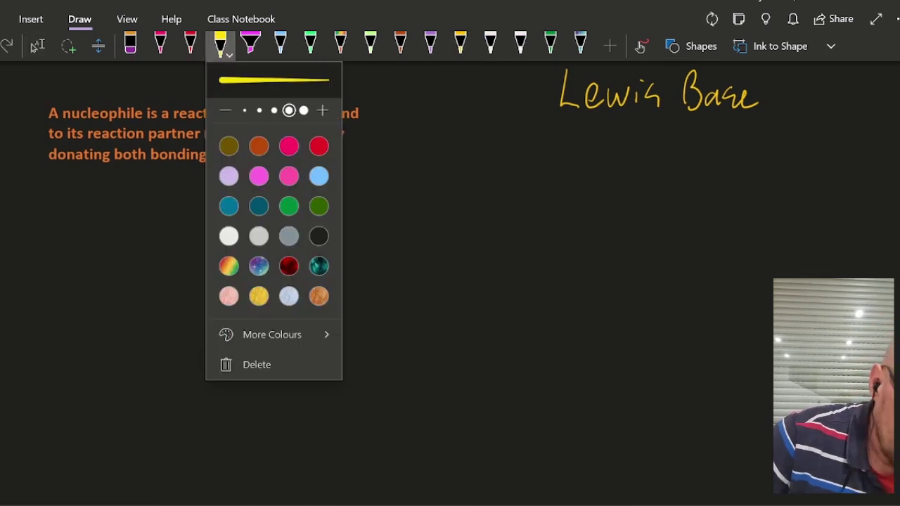
left_click(476, 296)
mouse_move(244, 353)
left_mouse_down()
mouse_move(246, 271)
mouse_move(324, 245)
left_mouse_up()
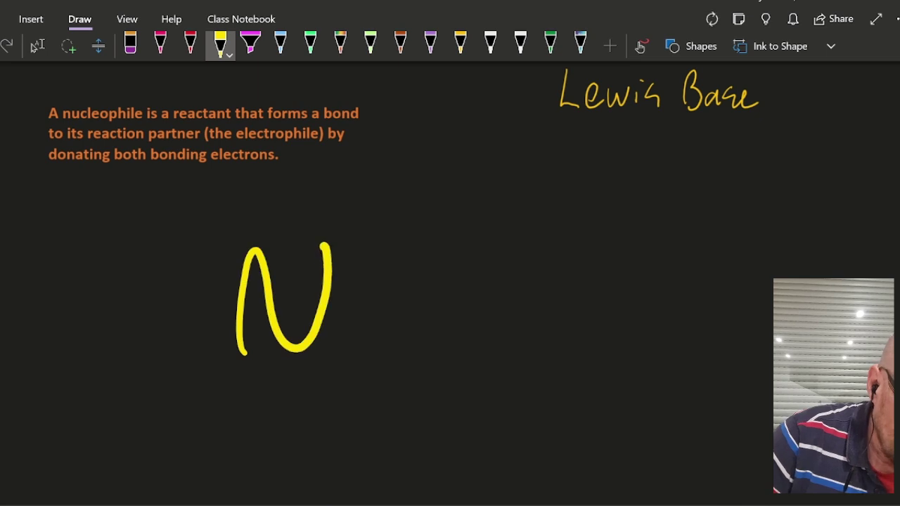
mouse_move(336, 319)
left_mouse_down()
mouse_move(374, 318)
mouse_move(391, 365)
left_mouse_up()
left_click_drag(422, 303, 426, 354)
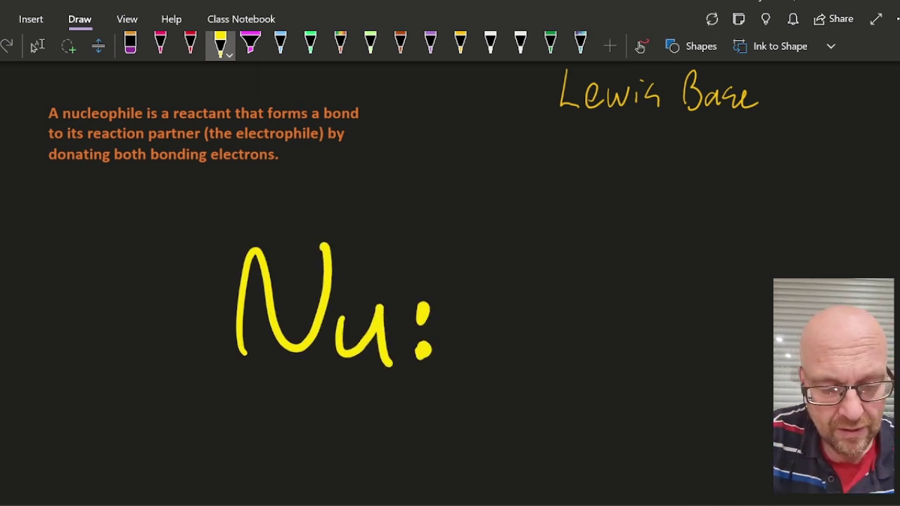
left_click_drag(427, 248, 452, 248)
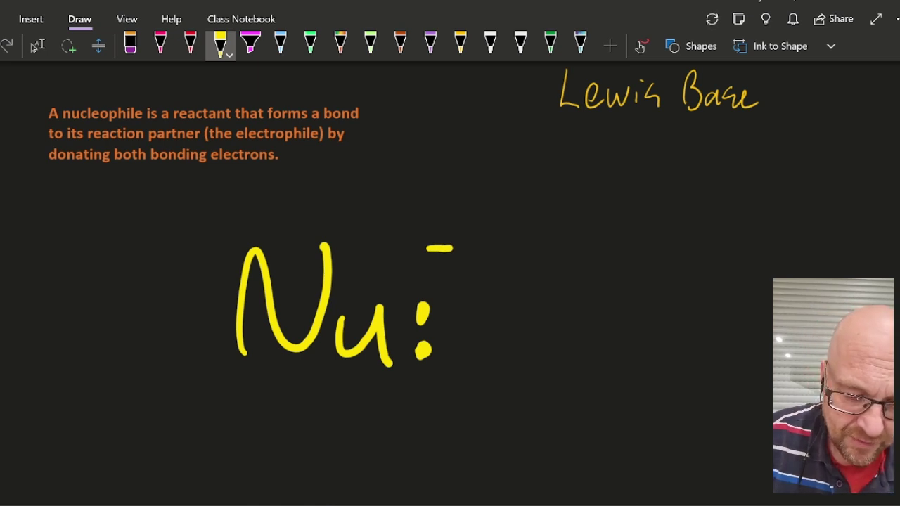
Write a large yellow "E" with a plus charge and draw an arrow to it from Nu's electron pair.
mouse_move(682, 248)
left_mouse_down()
mouse_move(660, 336)
mouse_move(684, 330)
left_mouse_up()
left_click_drag(637, 294, 670, 292)
left_click_drag(727, 227, 725, 265)
left_click_drag(712, 246, 742, 240)
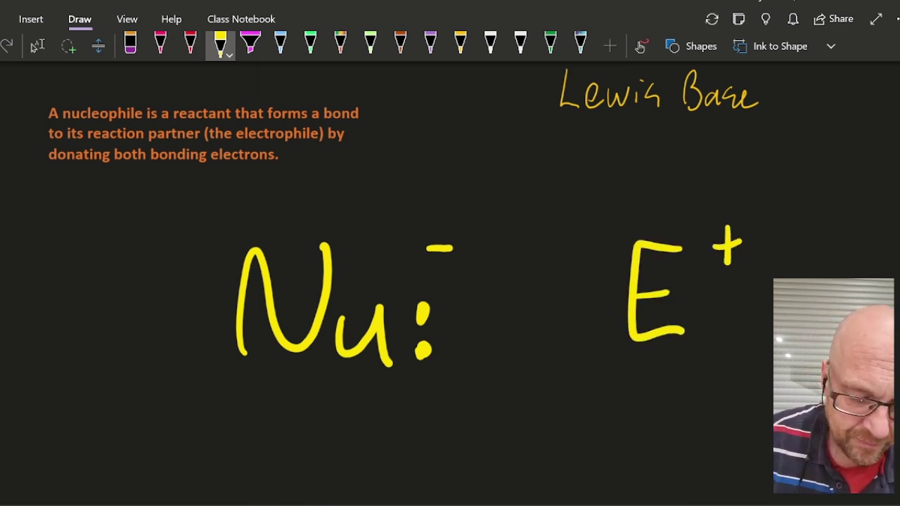
mouse_move(434, 340)
left_mouse_down()
mouse_move(566, 293)
mouse_move(614, 296)
left_mouse_up()
mouse_move(614, 296)
left_mouse_down()
mouse_move(578, 280)
mouse_move(612, 293)
mouse_move(573, 322)
left_mouse_up()
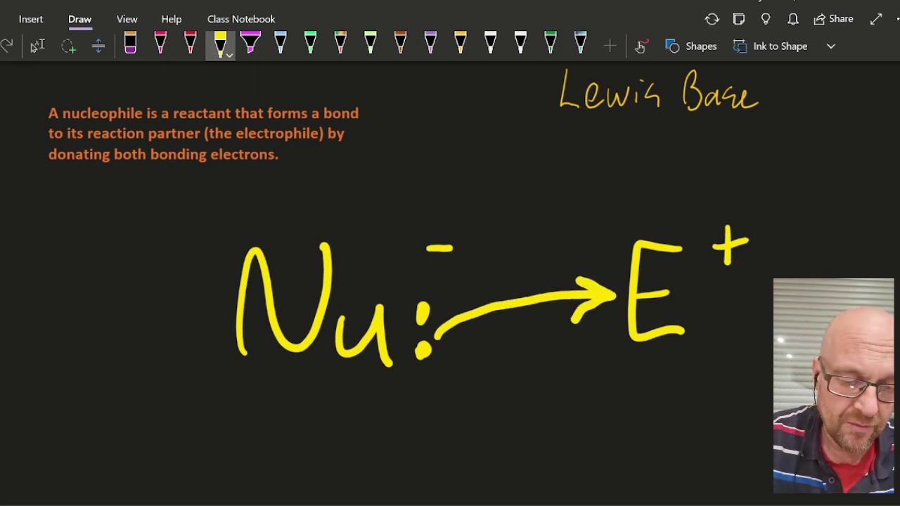
Erase the electron pair and minus charge beside Nu and the plus charge beside E.
left_click_drag(422, 309, 423, 350)
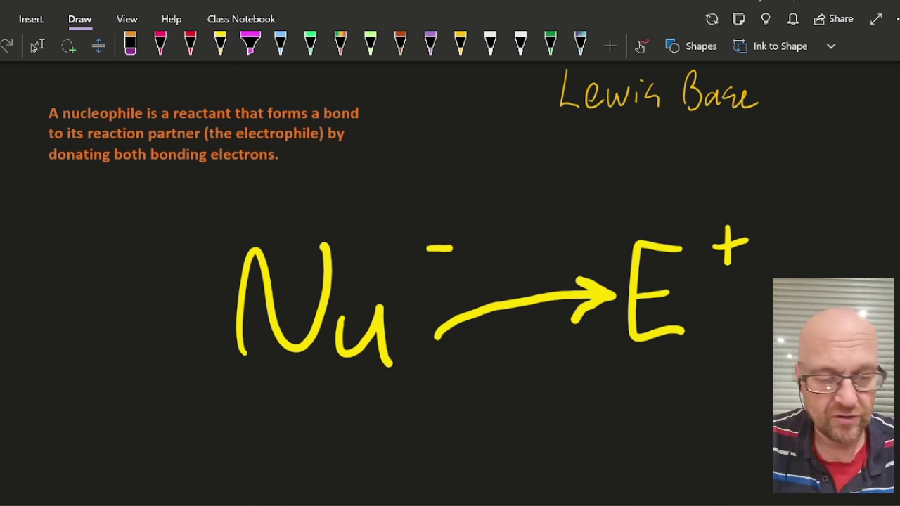
left_click_drag(426, 248, 452, 249)
left_click_drag(719, 247, 746, 236)
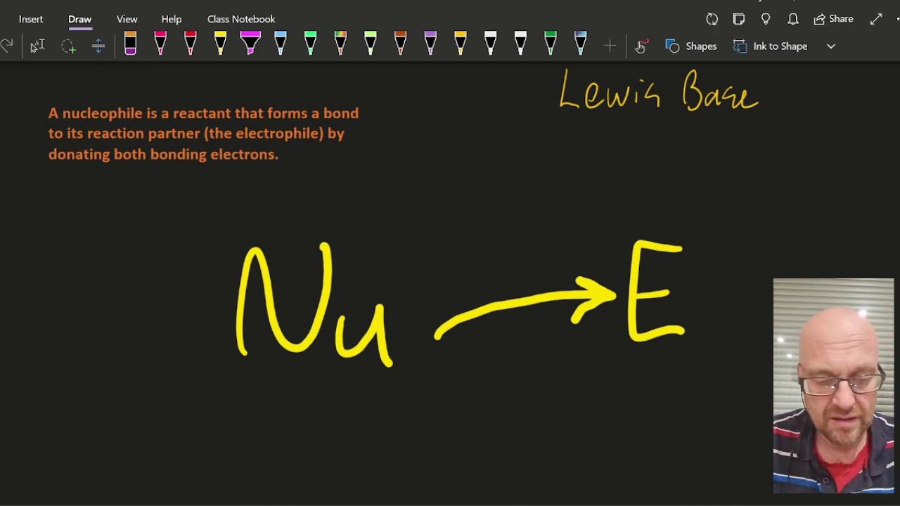
Mark the lone pairs around I⁻ and Br⁻ in the ion and molecule series with the pink 2 mm pen.
scroll(755, 308, "down", 5)
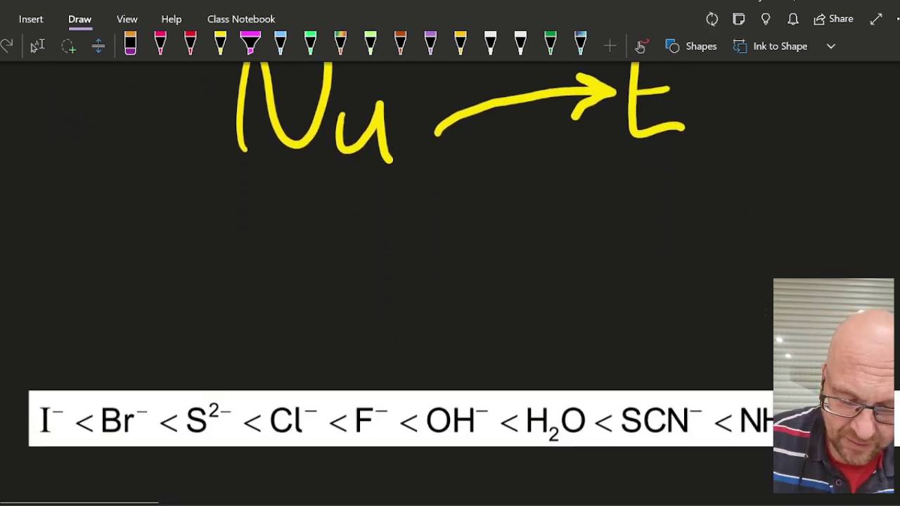
scroll(761, 262, "down", 2)
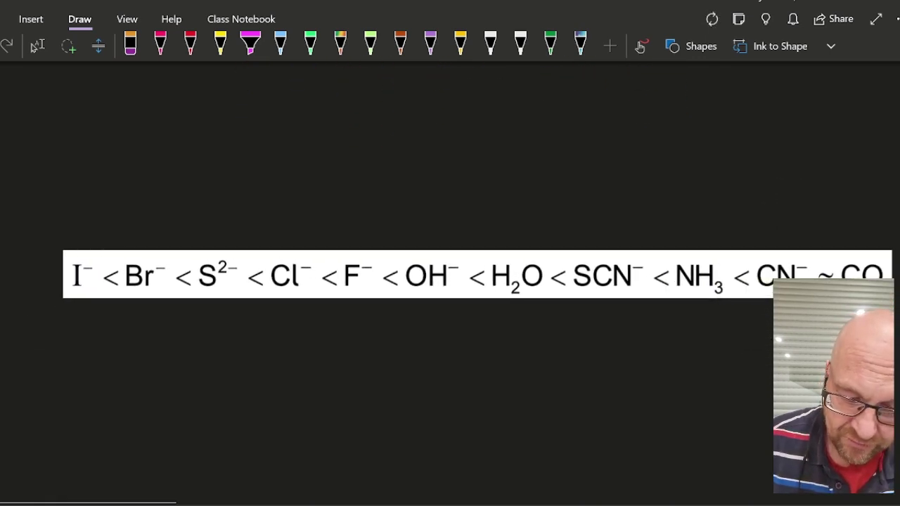
scroll(710, 378, "down", 2)
left_click_drag(719, 303, 718, 299)
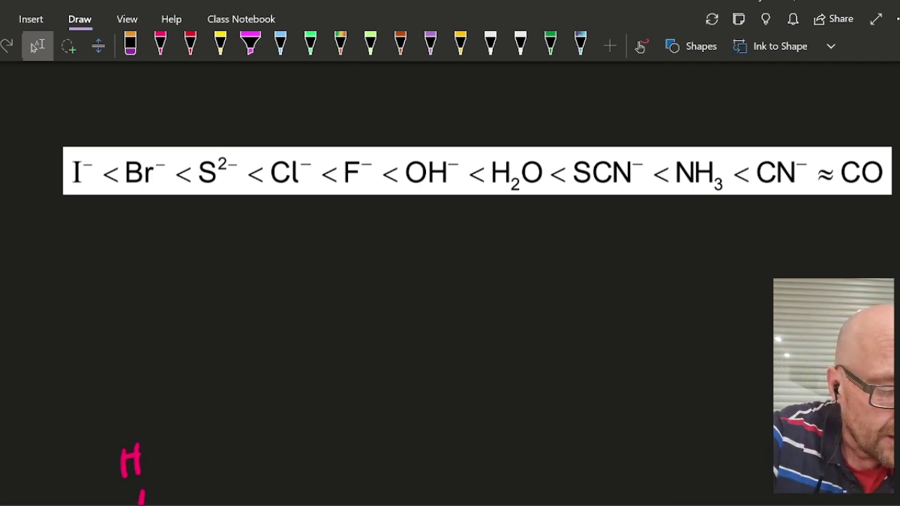
left_click(161, 44)
left_click(160, 44)
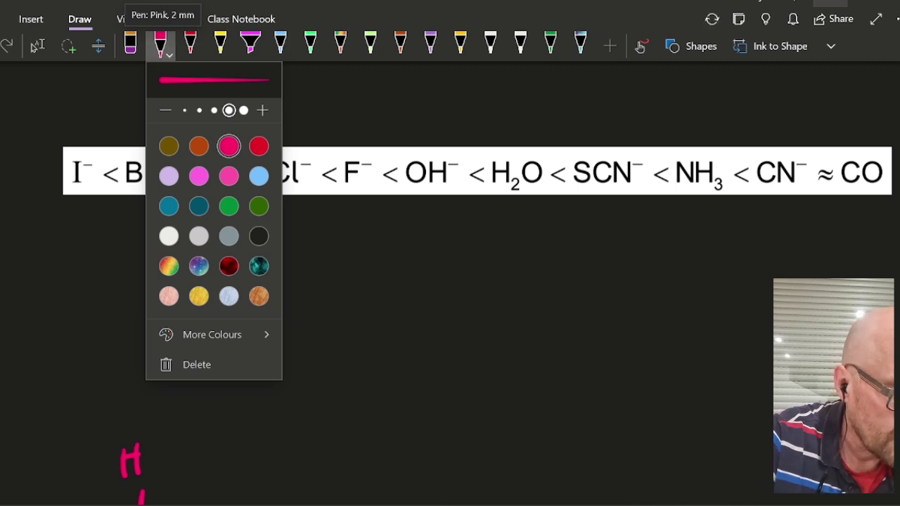
mouse_move(66, 151)
left_mouse_down()
mouse_move(87, 151)
mouse_move(64, 184)
left_mouse_up()
left_click_drag(73, 190, 93, 190)
left_click_drag(124, 155, 141, 154)
left_click_drag(122, 158, 124, 181)
left_click_drag(127, 193, 145, 194)
left_click_drag(86, 163, 90, 180)
left_click_drag(157, 169, 157, 185)
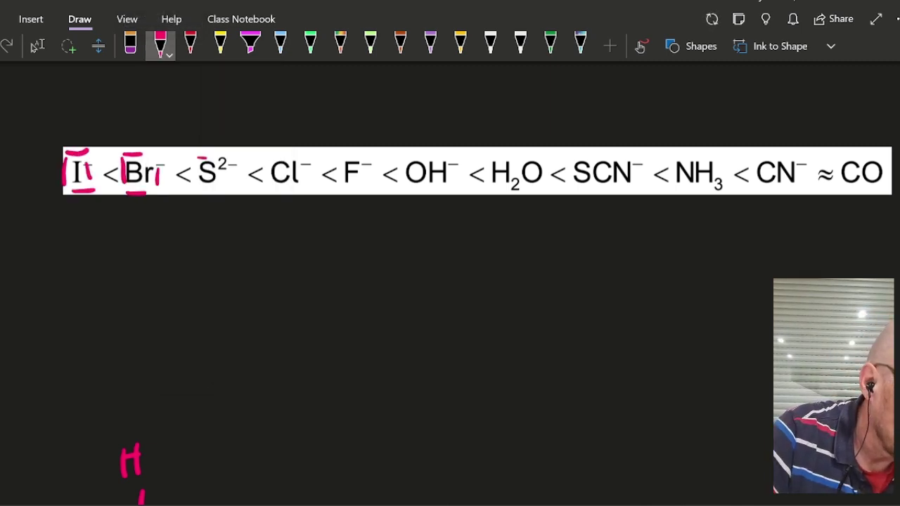
Mark the lone pairs on the rest of the series in pink, from S²⁻ through to CO.
left_click_drag(198, 159, 222, 187)
left_click_drag(295, 155, 298, 191)
left_click_drag(304, 168, 303, 187)
mouse_move(363, 153)
left_mouse_down()
mouse_move(344, 153)
mouse_move(363, 192)
left_mouse_up()
left_click_drag(426, 156, 426, 188)
left_click_drag(540, 158, 544, 190)
mouse_move(572, 159)
left_mouse_down()
mouse_move(588, 157)
mouse_move(567, 183)
left_mouse_up()
left_click_drag(573, 189, 590, 190)
left_click_drag(614, 156, 696, 156)
left_click_drag(884, 164, 890, 190)
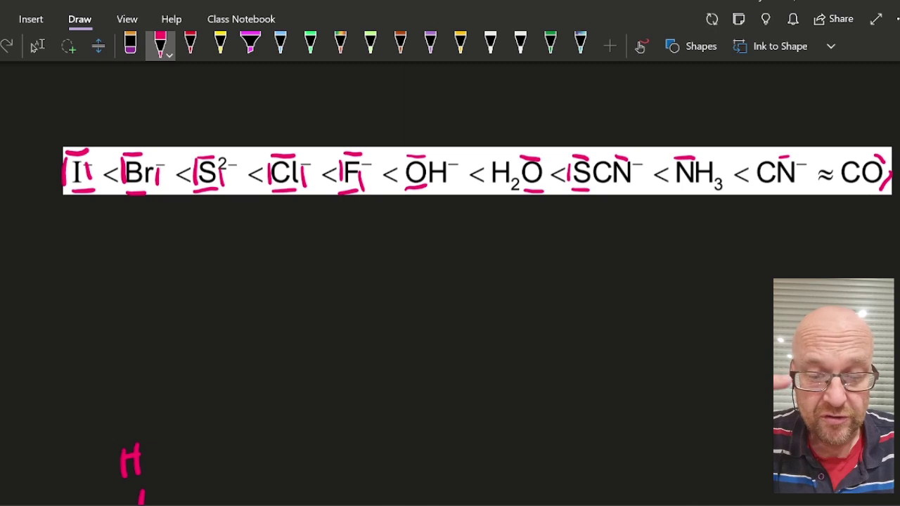
Circle H₂O and NH₃ in the series with pink ink.
mouse_move(325, 249)
left_mouse_down()
mouse_move(368, 207)
mouse_move(357, 187)
mouse_move(403, 190)
left_mouse_up()
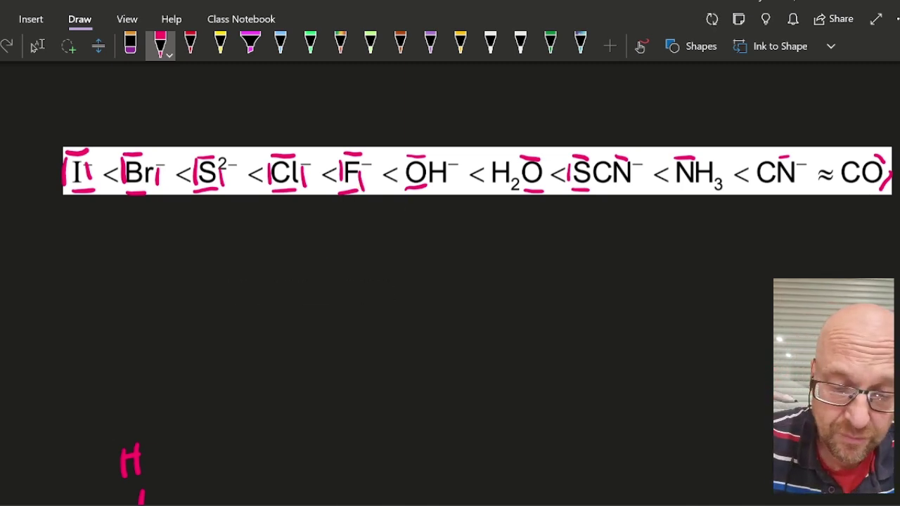
mouse_move(495, 142)
left_mouse_down()
mouse_move(485, 224)
mouse_move(496, 150)
left_mouse_up()
mouse_move(693, 128)
left_mouse_down()
mouse_move(636, 184)
mouse_move(660, 151)
left_mouse_up()
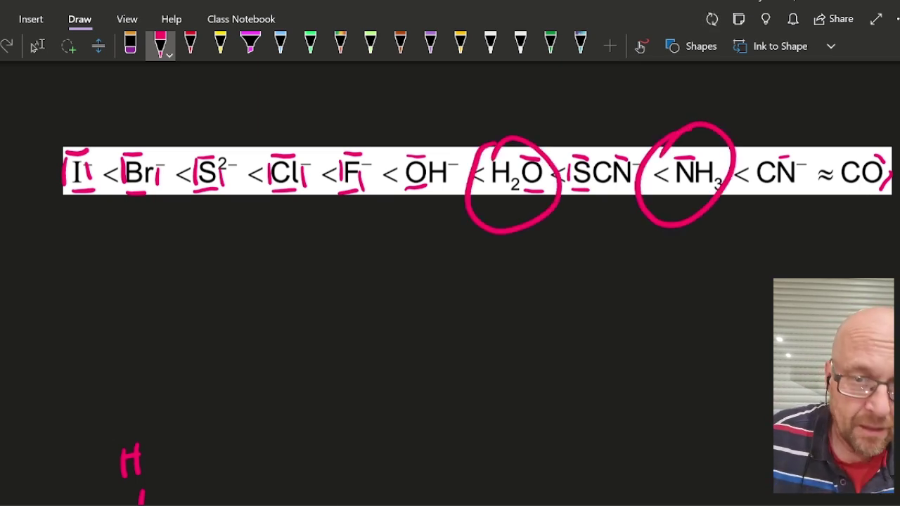
Handwrite "OH⁻" in thick bright yellow ink beside the pink structure of carbon with three H and one Br.
scroll(753, 354, "down", 5)
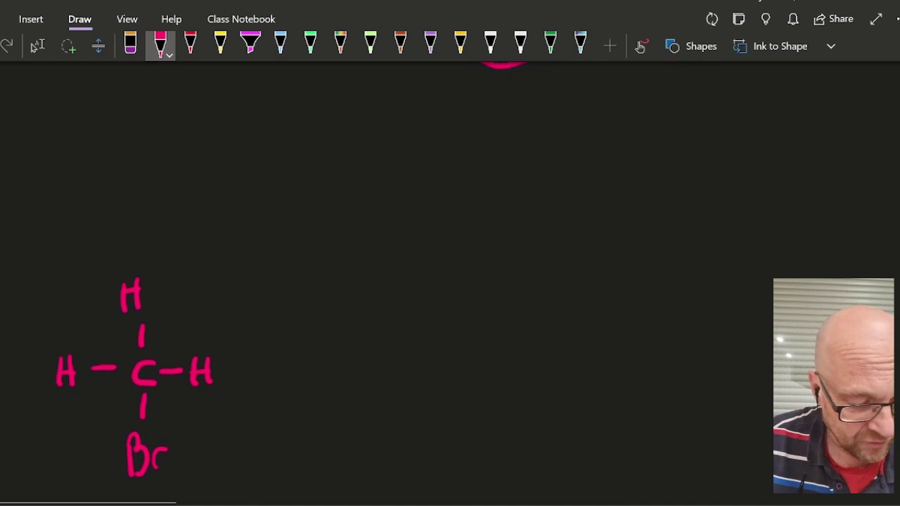
scroll(752, 198, "up", 1)
left_click(37, 46)
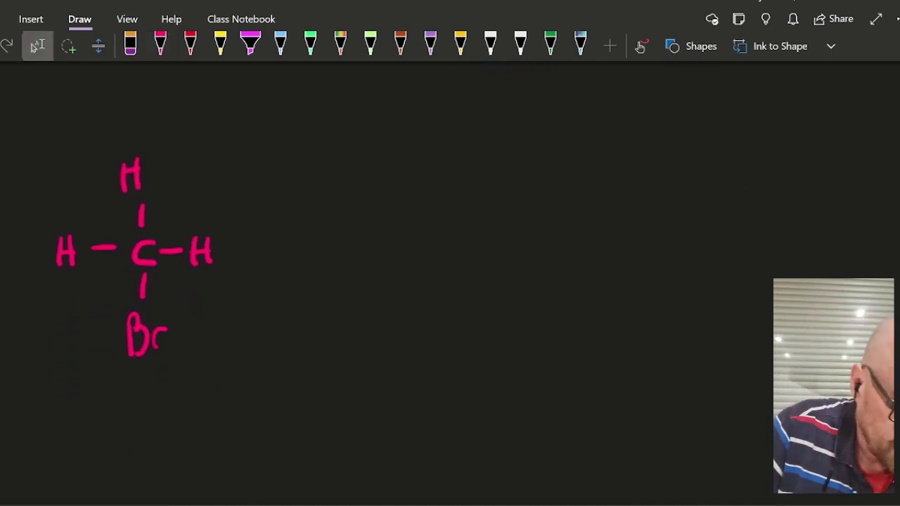
left_click(221, 46)
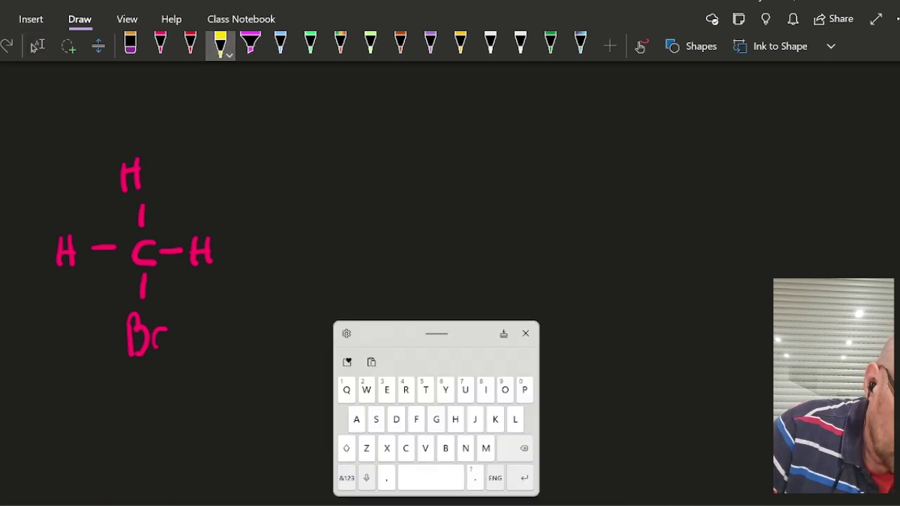
left_click_drag(335, 230, 337, 224)
mouse_move(391, 222)
left_mouse_down()
mouse_move(391, 273)
mouse_move(415, 270)
left_mouse_up()
left_click_drag(337, 249, 418, 246)
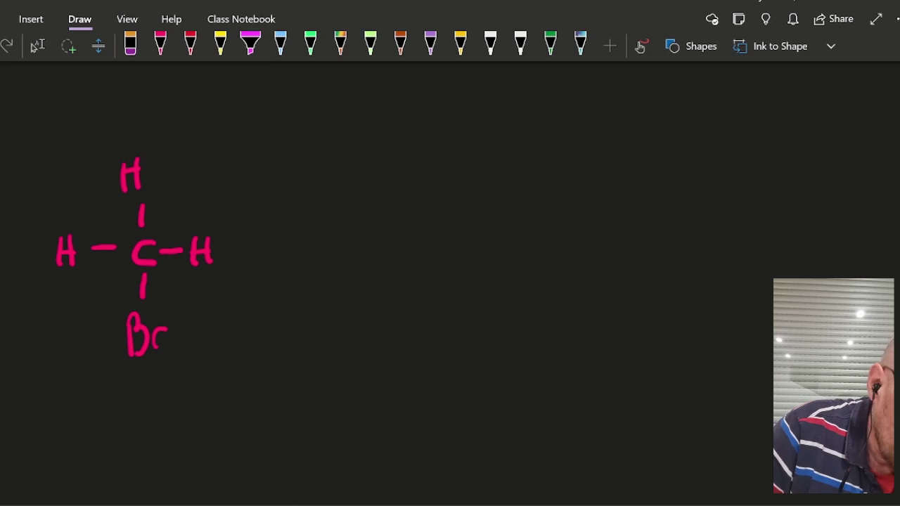
left_click_drag(305, 331, 300, 344)
mouse_move(342, 324)
left_mouse_down()
mouse_move(343, 370)
mouse_move(355, 370)
left_mouse_up()
left_click_drag(343, 353, 357, 353)
left_click_drag(367, 329, 395, 328)
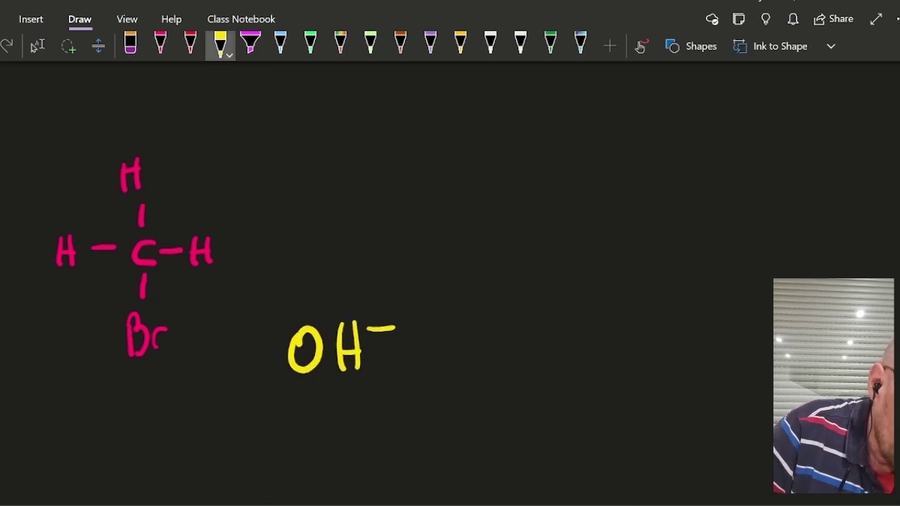
Add yellow lone-pair bars above and below the O of the handwritten OH⁻.
left_click_drag(280, 313, 304, 312)
left_click_drag(496, 396, 493, 399)
left_click_drag(282, 386, 314, 386)
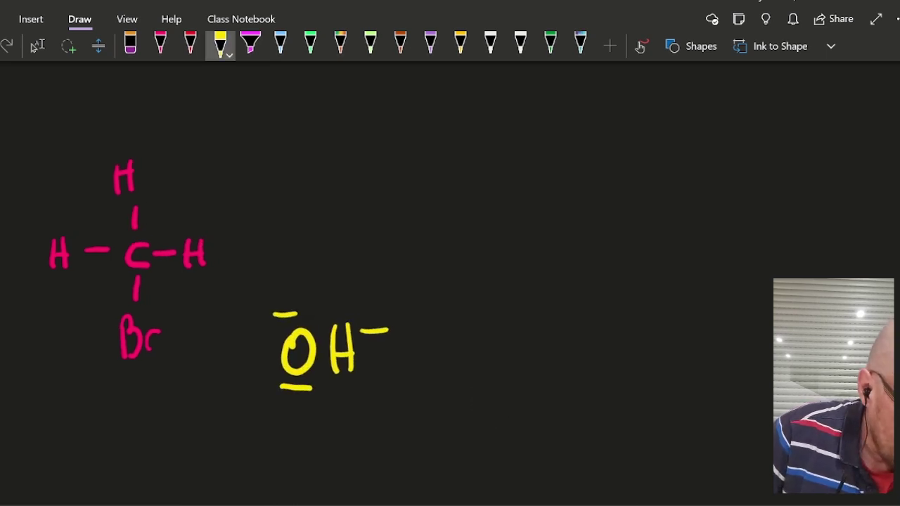
key("Escape")
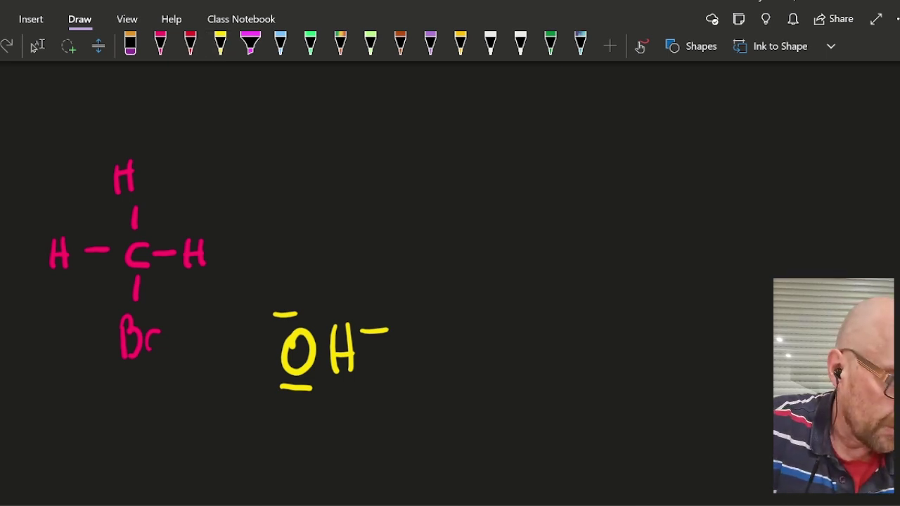
Label C δ+ and Br δ− in yellow, and draw curved arrows from the upper O lone pair to C and from the C–Br bond to Br.
left_click(220, 45)
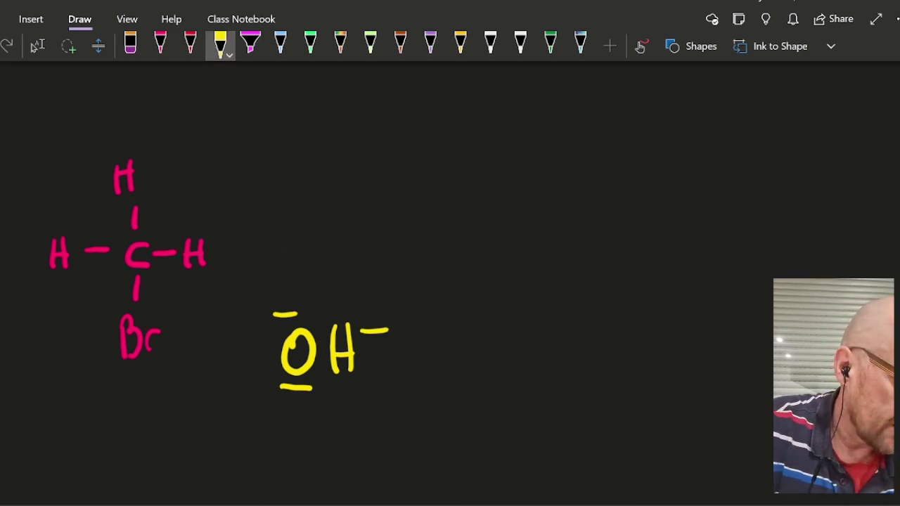
mouse_move(82, 322)
left_mouse_down()
mouse_move(97, 317)
mouse_move(92, 325)
left_mouse_up()
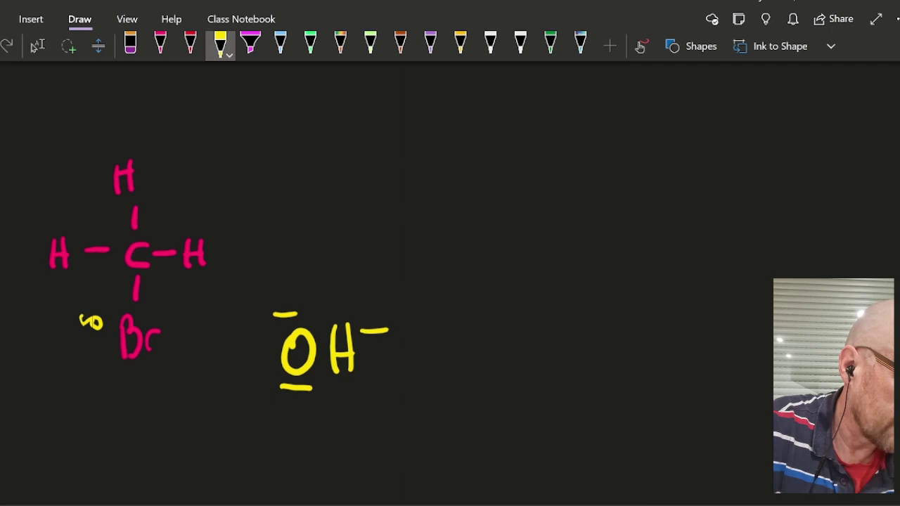
left_click_drag(96, 301, 107, 288)
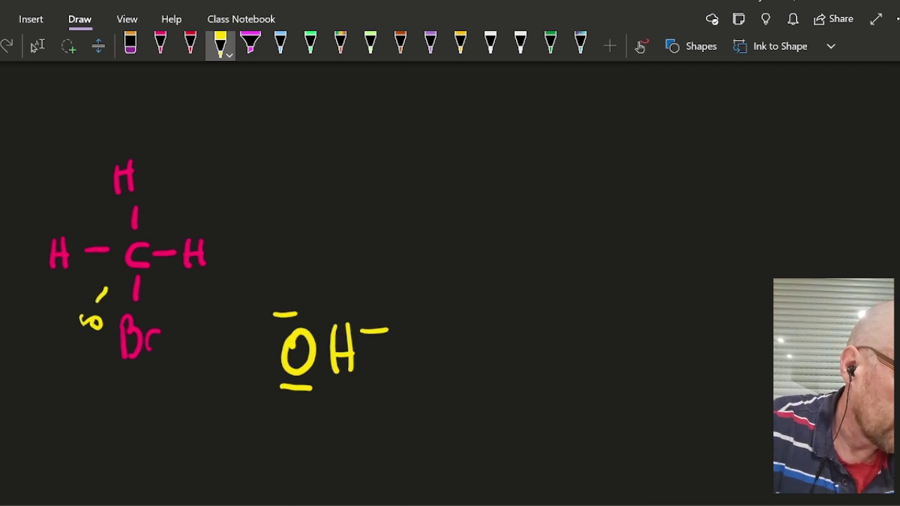
mouse_move(103, 215)
left_mouse_down()
mouse_move(107, 238)
mouse_move(125, 220)
mouse_move(121, 229)
left_mouse_up()
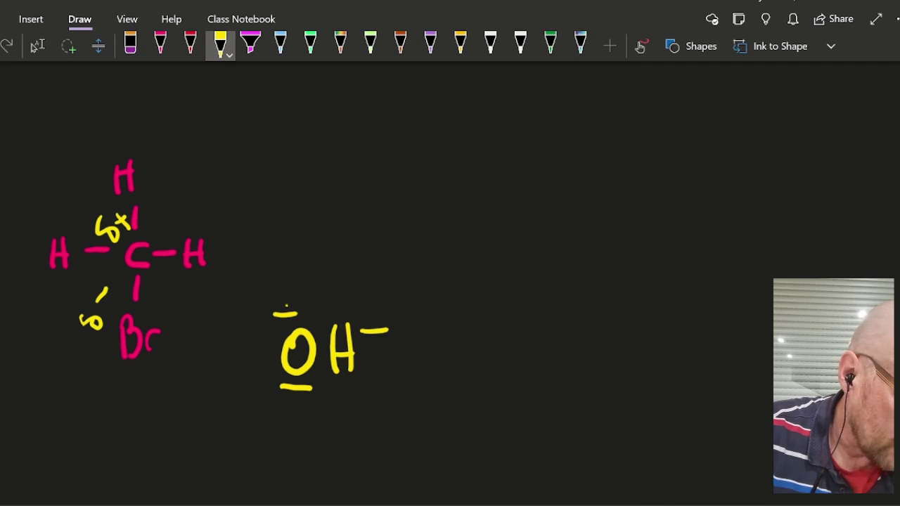
mouse_move(285, 304)
left_mouse_down()
mouse_move(256, 283)
mouse_move(204, 301)
mouse_move(153, 274)
mouse_move(183, 287)
left_mouse_up()
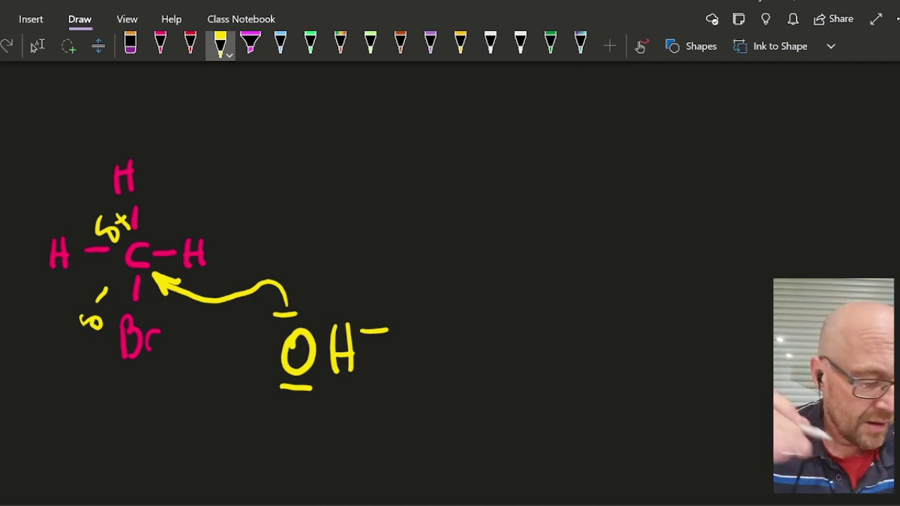
mouse_move(131, 282)
left_mouse_down()
mouse_move(105, 271)
mouse_move(46, 330)
mouse_move(102, 360)
mouse_move(111, 356)
left_mouse_up()
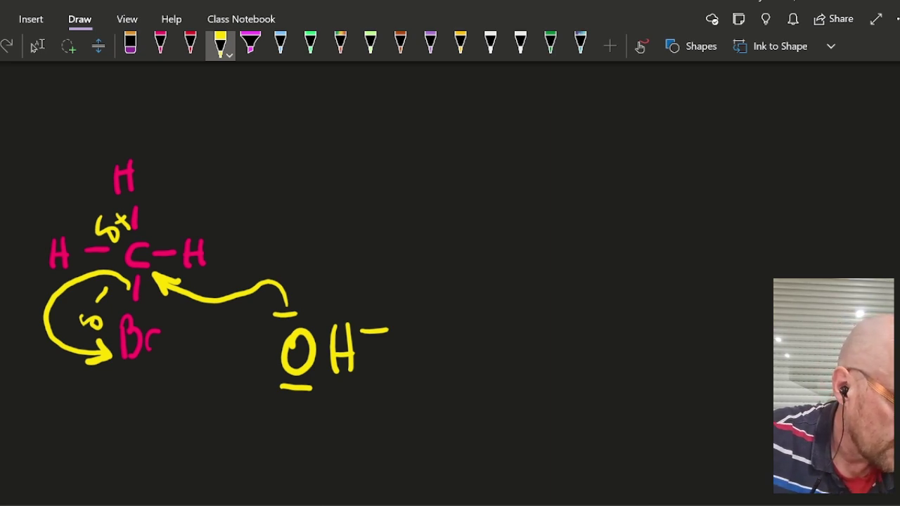
Erase the δ−, the C–Br bond and its curved arrow, move Br away past the OH⁻, and give it a pink negative charge.
mouse_move(104, 295)
left_mouse_down()
mouse_move(99, 350)
mouse_move(105, 294)
mouse_move(103, 303)
left_mouse_up()
mouse_move(139, 316)
left_mouse_down()
mouse_move(230, 377)
mouse_move(476, 237)
mouse_move(473, 210)
left_mouse_up()
left_click(613, 254)
left_click(161, 44)
left_click_drag(502, 236, 528, 231)
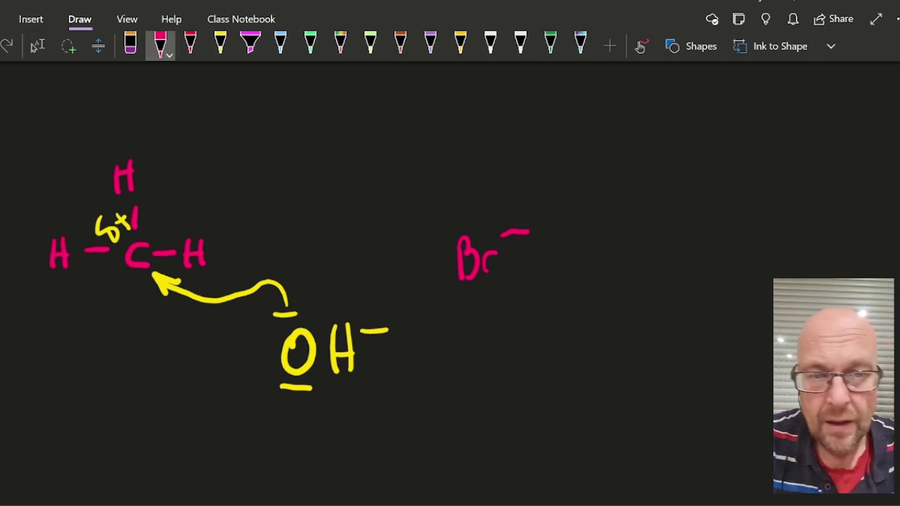
Replace the upper O lone pair and the curved arrow with a straight yellow bond line from C to O.
left_click(68, 46)
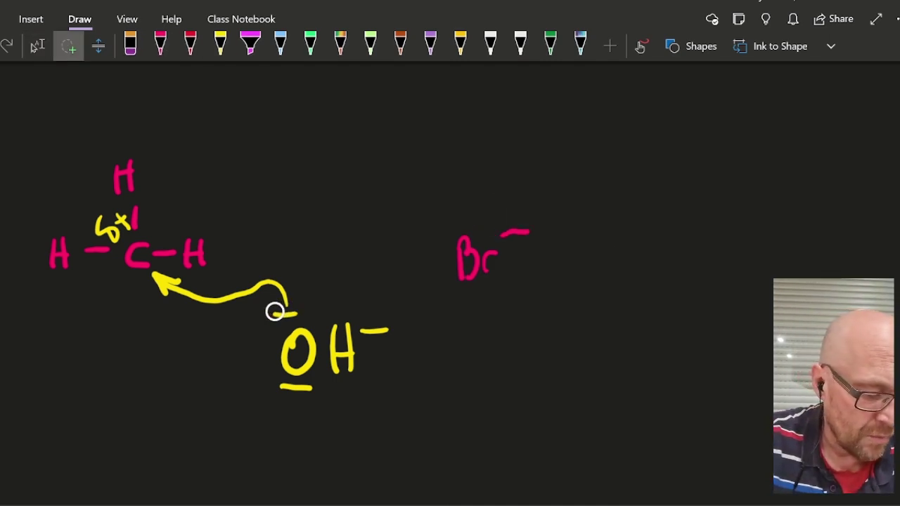
left_click(160, 46)
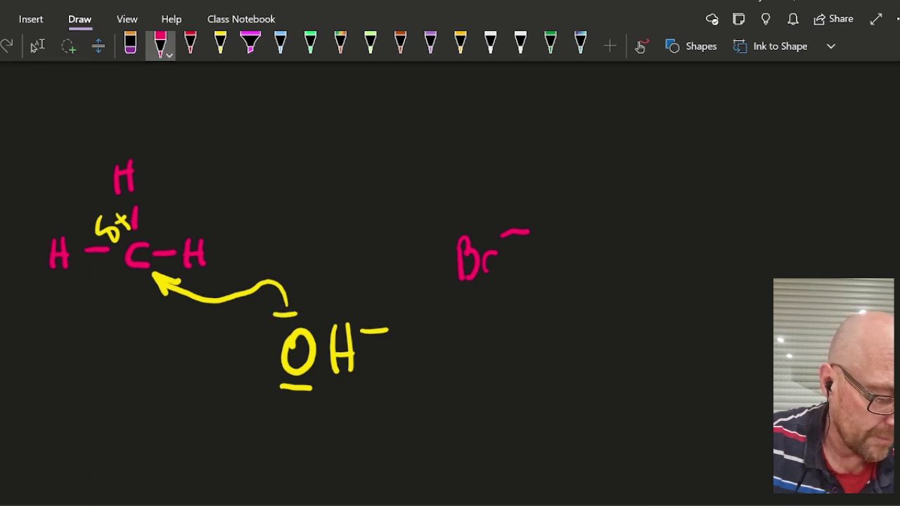
left_click(285, 313)
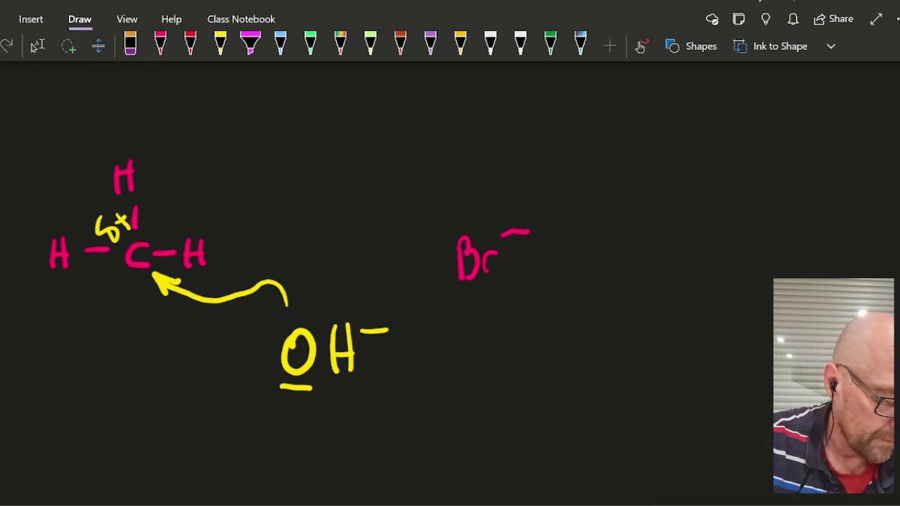
left_click(273, 285)
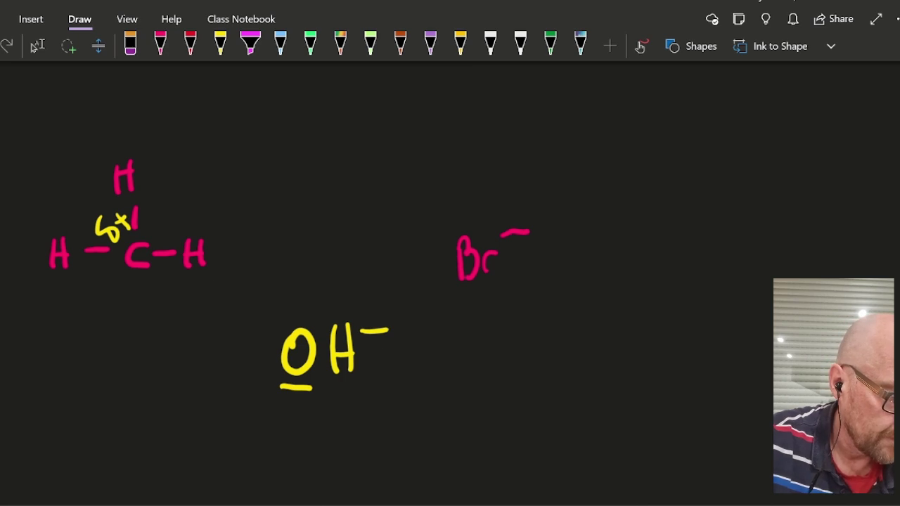
left_click(220, 45)
left_click_drag(156, 277, 280, 328)
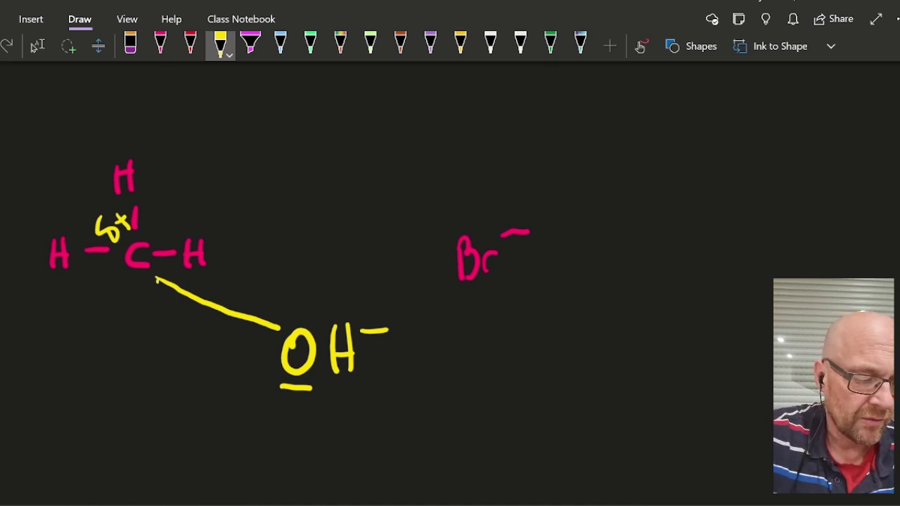
left_click_drag(166, 301, 149, 276)
left_click_drag(150, 276, 179, 283)
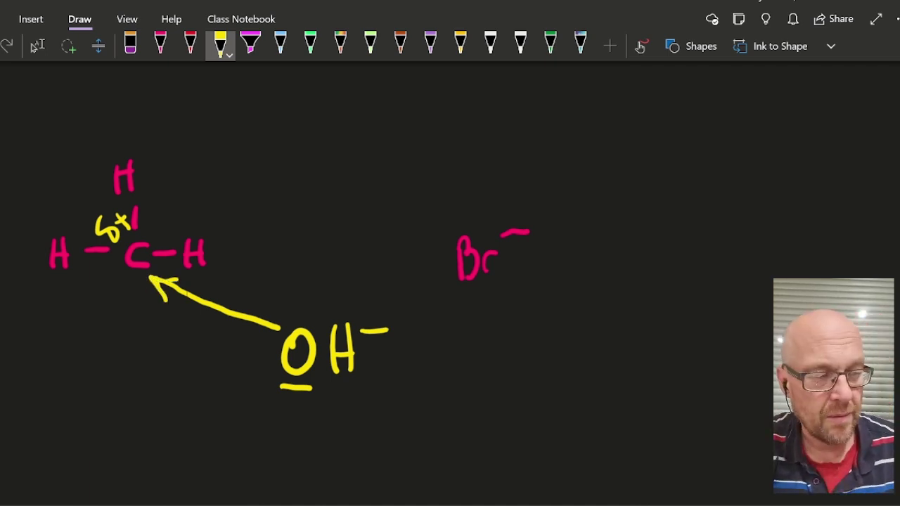
key("ctrl+z")
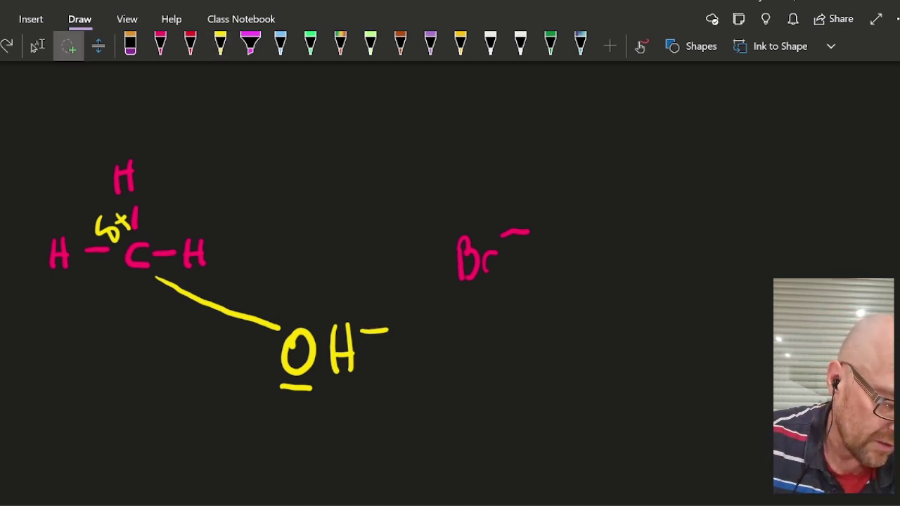
Erase the negative charge from the yellow OH.
left_click(374, 330)
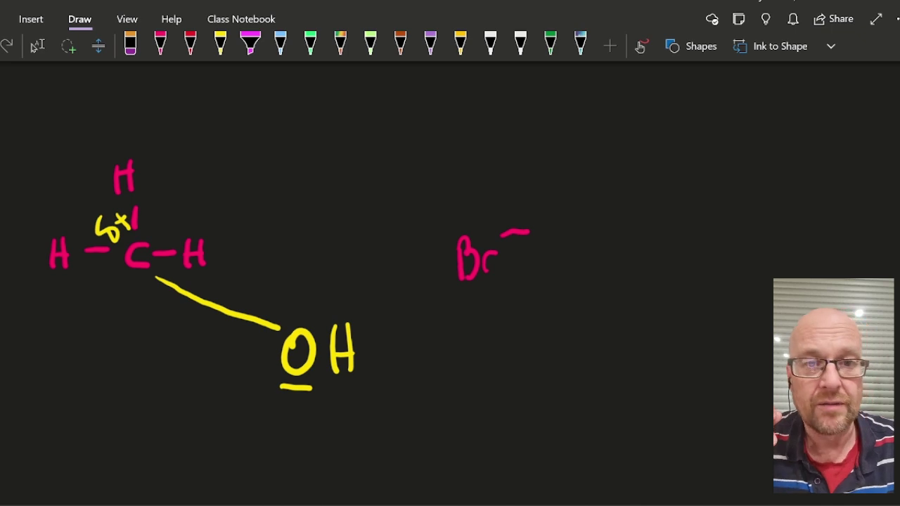
Handwrite "O–CH3" in yellow beside the second pink CH₃Br structure further down the page.
scroll(450, 281, "down", 6)
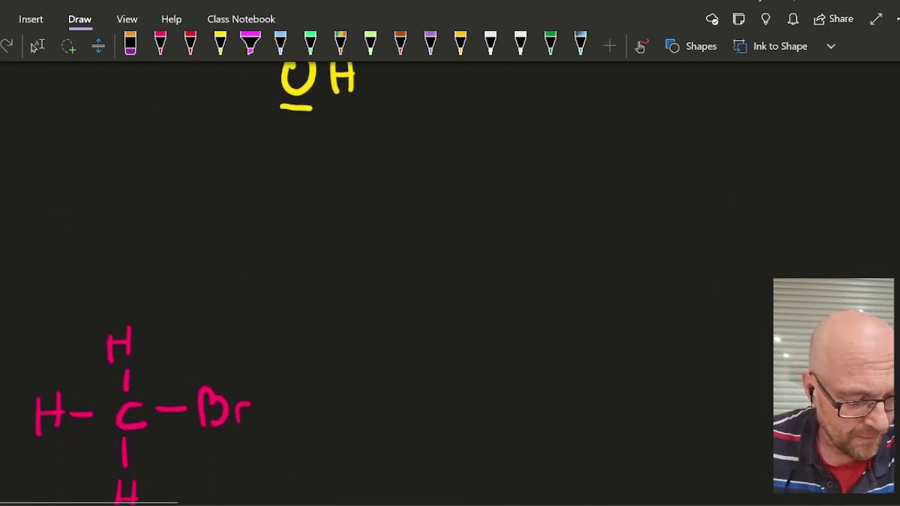
left_click(675, 314)
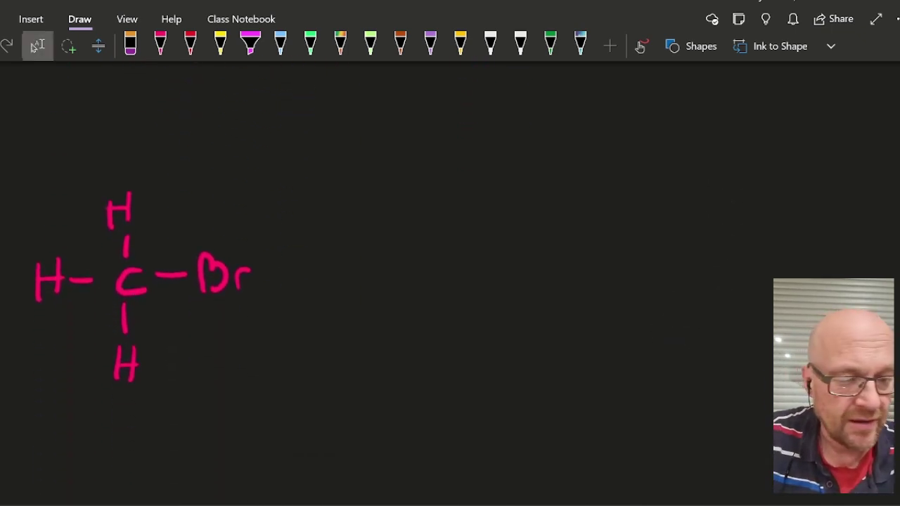
left_click(220, 46)
mouse_move(373, 265)
left_mouse_down()
mouse_move(383, 259)
mouse_move(494, 290)
left_mouse_up()
mouse_move(511, 257)
left_mouse_down()
mouse_move(510, 290)
mouse_move(509, 277)
left_mouse_up()
left_click_drag(521, 270, 540, 296)
Add three yellow lone-pair bars around the O of O–CH3 and a negative charge at its upper corner facing Br.
left_click_drag(360, 246, 392, 241)
left_click_drag(348, 266, 349, 292)
left_click_drag(357, 316, 388, 309)
left_click_drag(314, 244, 335, 244)
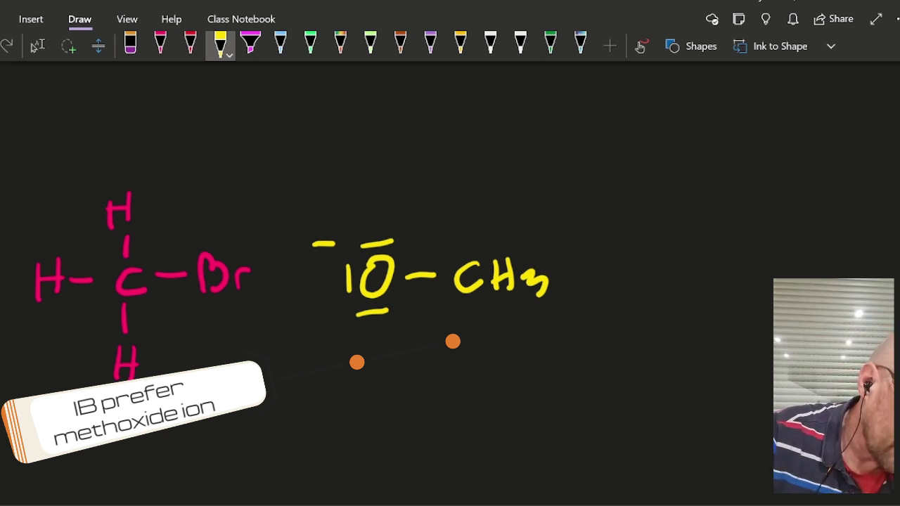
Draw yellow curved arrows from the lower lone pair of the methoxide O to C and from the C–Br bond to Br.
mouse_move(368, 317)
left_mouse_down()
mouse_move(346, 355)
mouse_move(214, 367)
mouse_move(151, 308)
mouse_move(162, 337)
mouse_move(182, 321)
left_mouse_up()
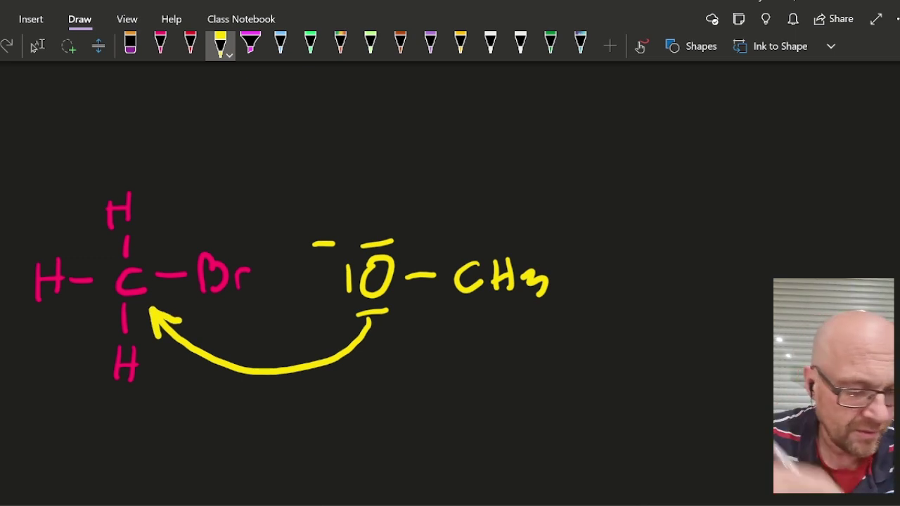
mouse_move(170, 266)
left_mouse_down()
mouse_move(176, 229)
mouse_move(207, 230)
mouse_move(218, 244)
left_mouse_up()
Remove the C–Br bond and its curved arrow, move Br beyond the CH3 group, and add a pink negative charge to it.
mouse_move(150, 251)
left_mouse_down()
mouse_move(241, 297)
mouse_move(166, 209)
left_mouse_up()
mouse_move(237, 256)
left_mouse_down()
mouse_move(441, 167)
mouse_move(706, 262)
left_mouse_up()
left_click(713, 321)
mouse_move(655, 223)
left_mouse_down()
mouse_move(679, 236)
mouse_move(640, 282)
left_mouse_up()
left_click(160, 45)
left_click_drag(718, 261, 743, 256)
Erase the methoxide's negative charge, lower lone pair and curved arrow, and draw a yellow bond line from C to O.
left_click_drag(330, 239, 317, 249)
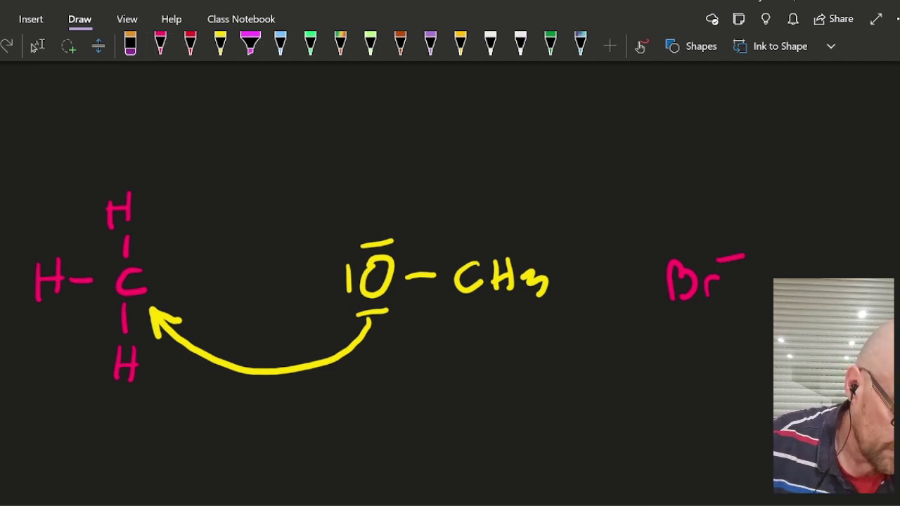
left_click(220, 45)
mouse_move(373, 310)
left_mouse_down()
mouse_move(362, 333)
mouse_move(152, 274)
left_mouse_up()
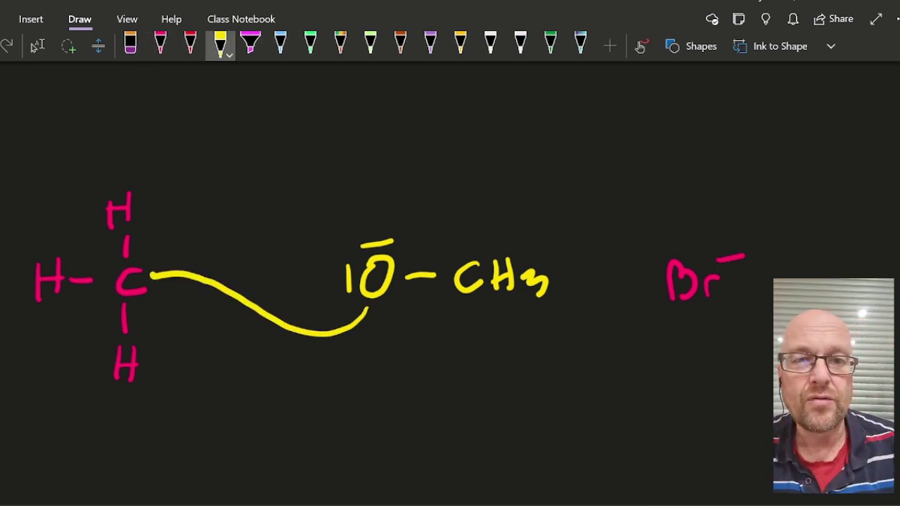